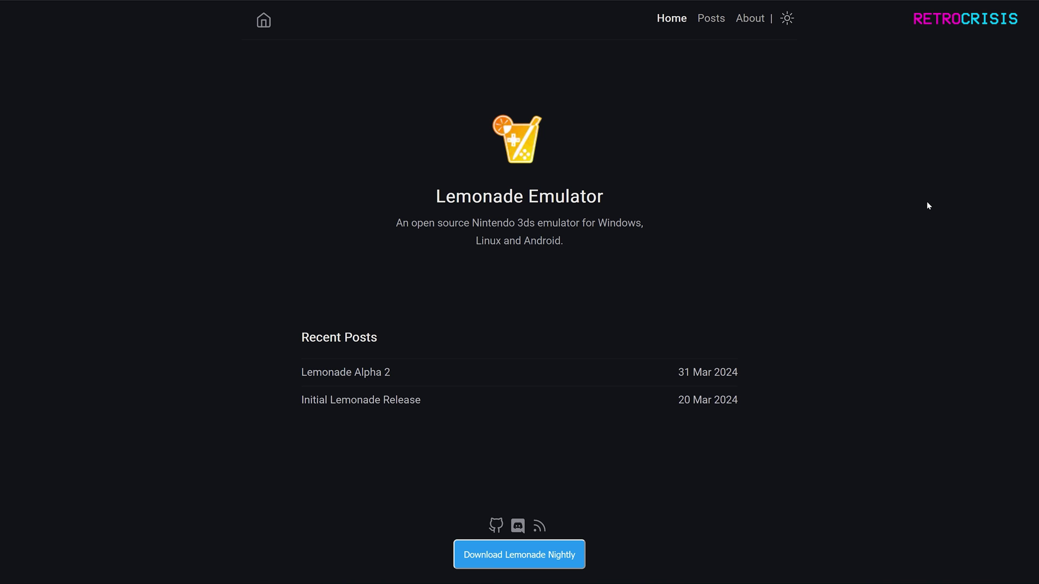
Download the Lemonade Nightly installer and run installer.exe despite the SmartScreen warning
{"action": "scroll", "coordinate": [1018, 254], "scroll_direction": "down", "scroll_amount": 1}
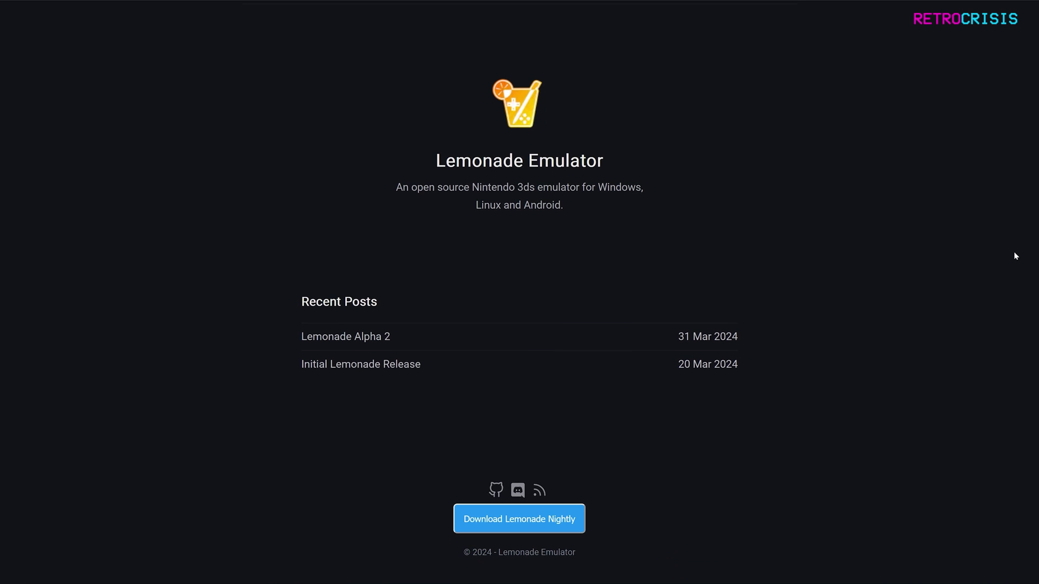
{"action": "left_click", "coordinate": [490, 528]}
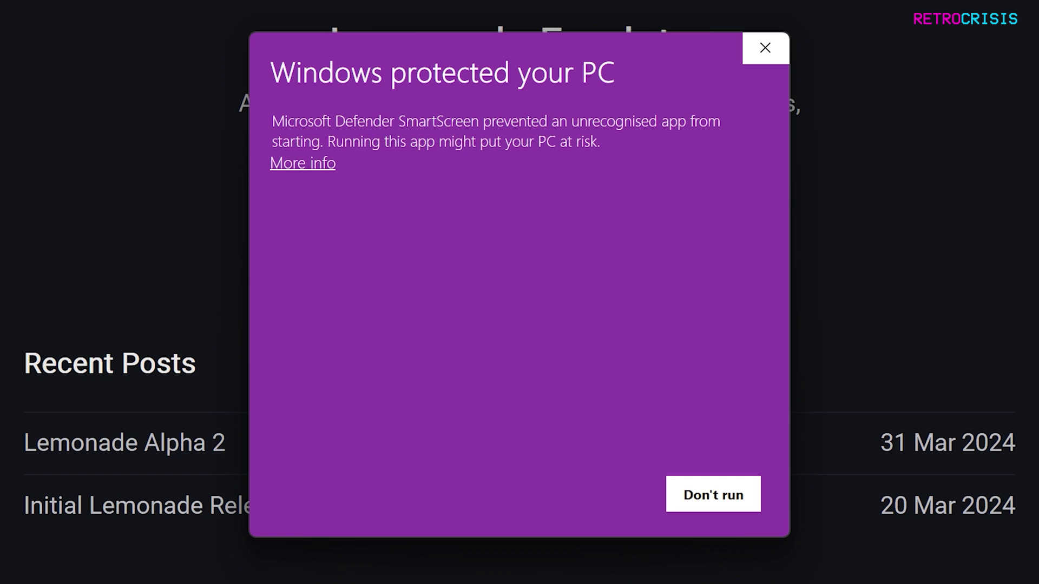
{"action": "left_click", "coordinate": [319, 164]}
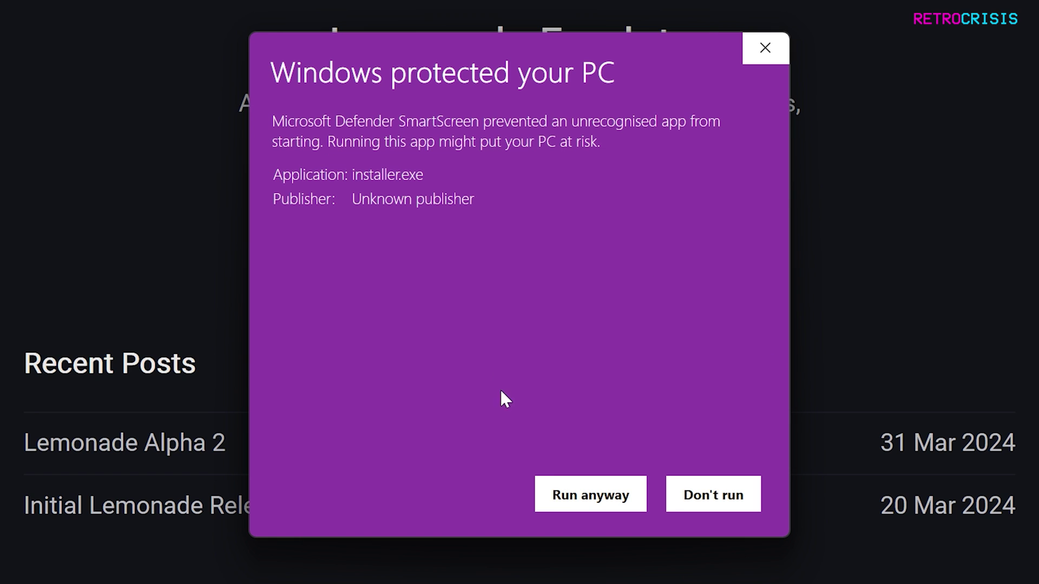
{"action": "left_click", "coordinate": [542, 501]}
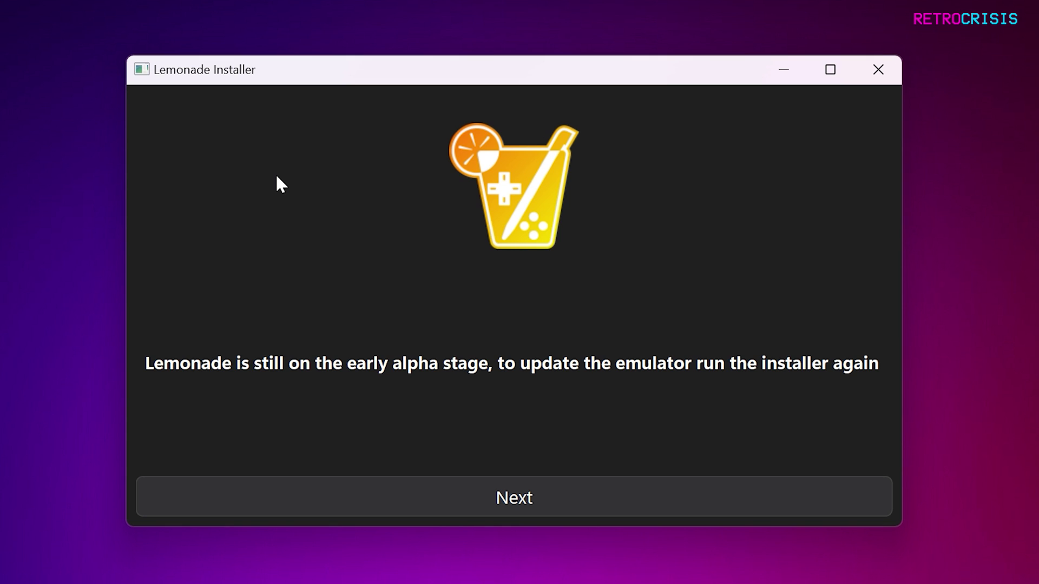
Install the Latest Nightly build of Lemonade without shortcuts and answer the telemetry question in the emulator
{"action": "left_click", "coordinate": [371, 509]}
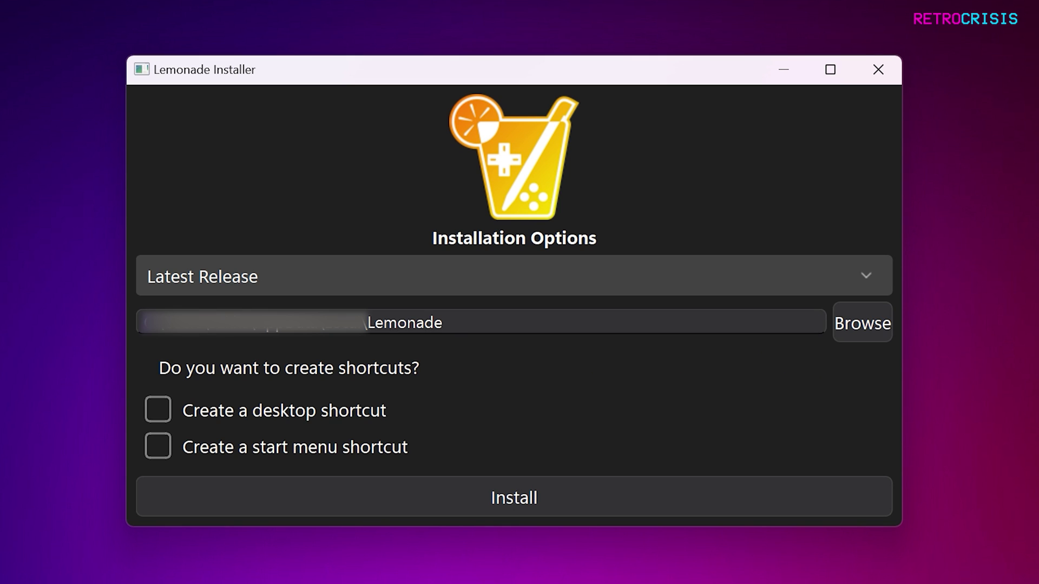
{"action": "left_click", "coordinate": [517, 268]}
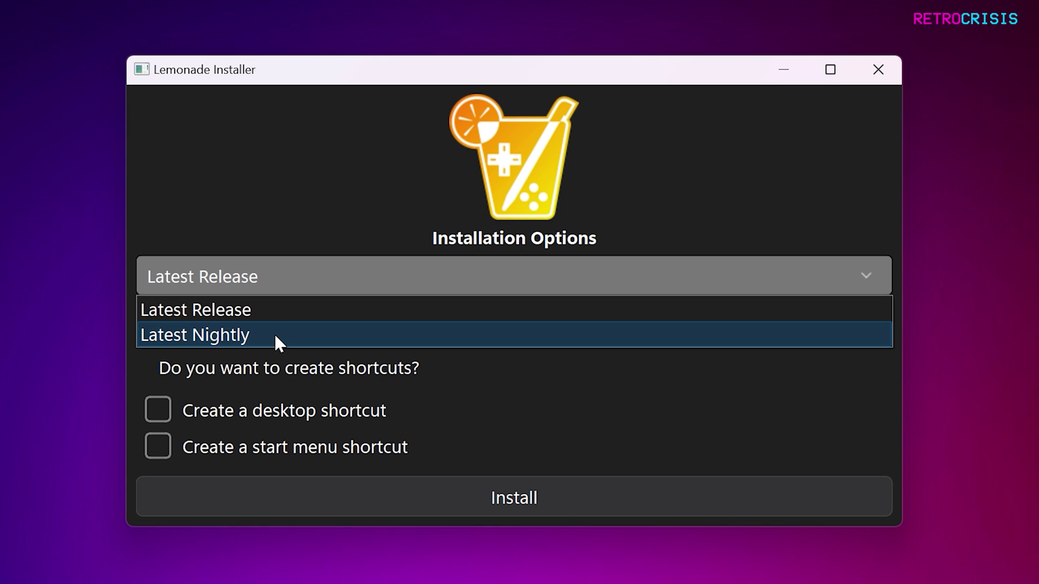
{"action": "left_click", "coordinate": [274, 335]}
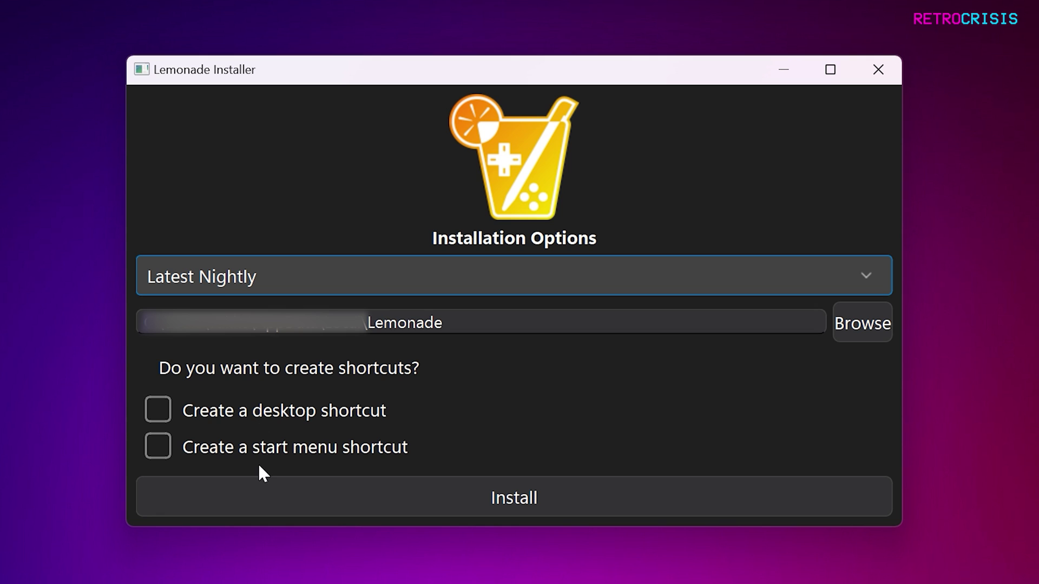
{"action": "left_click", "coordinate": [445, 497]}
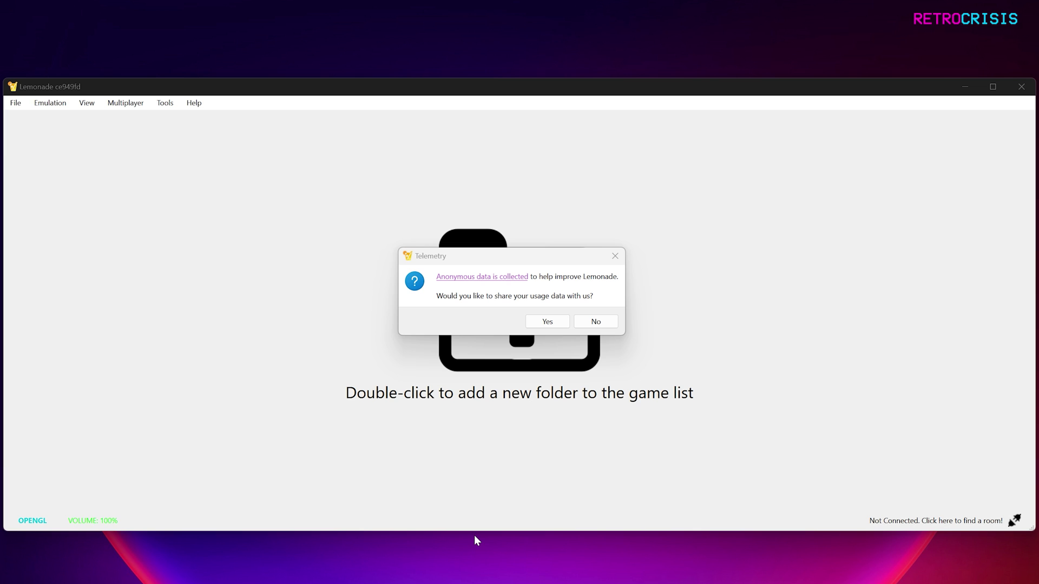
{"action": "left_click", "coordinate": [478, 323]}
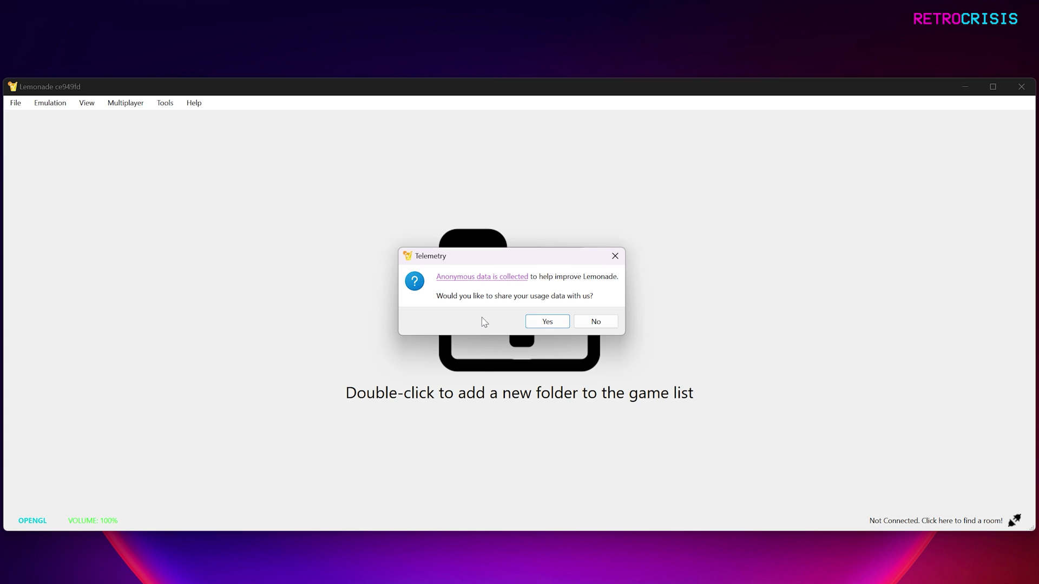
{"action": "left_click", "coordinate": [563, 325]}
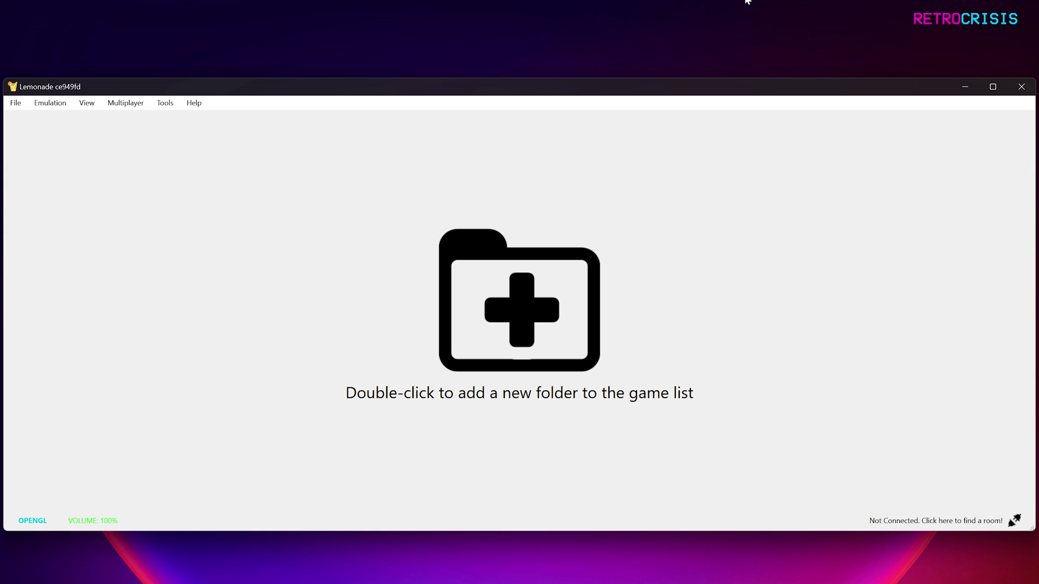
Set the emulator's interface theme to Dark and save the configuration
{"action": "left_click", "coordinate": [51, 104]}
{"action": "left_click", "coordinate": [104, 210]}
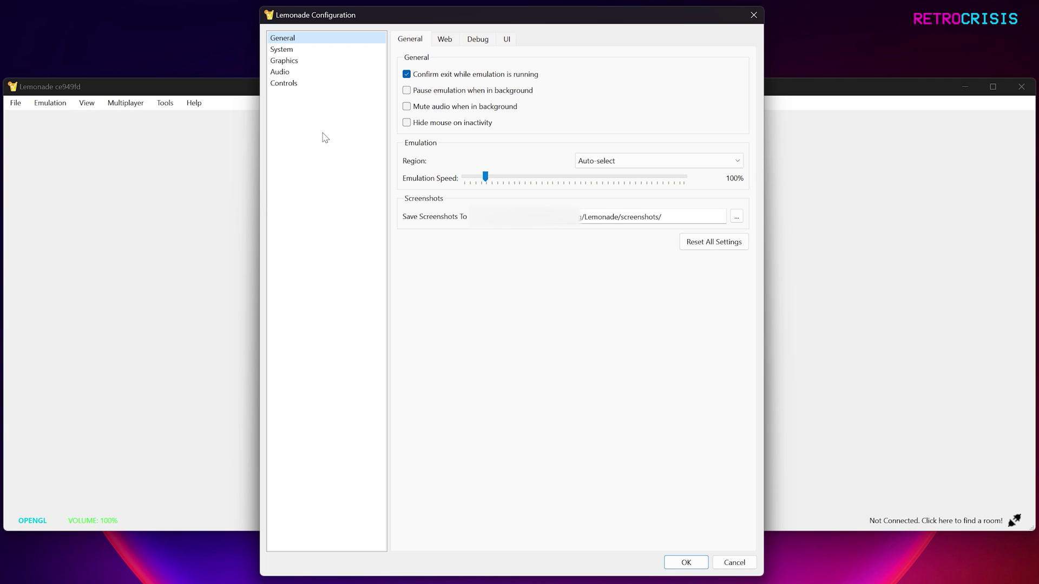
{"action": "left_click", "coordinate": [508, 40]}
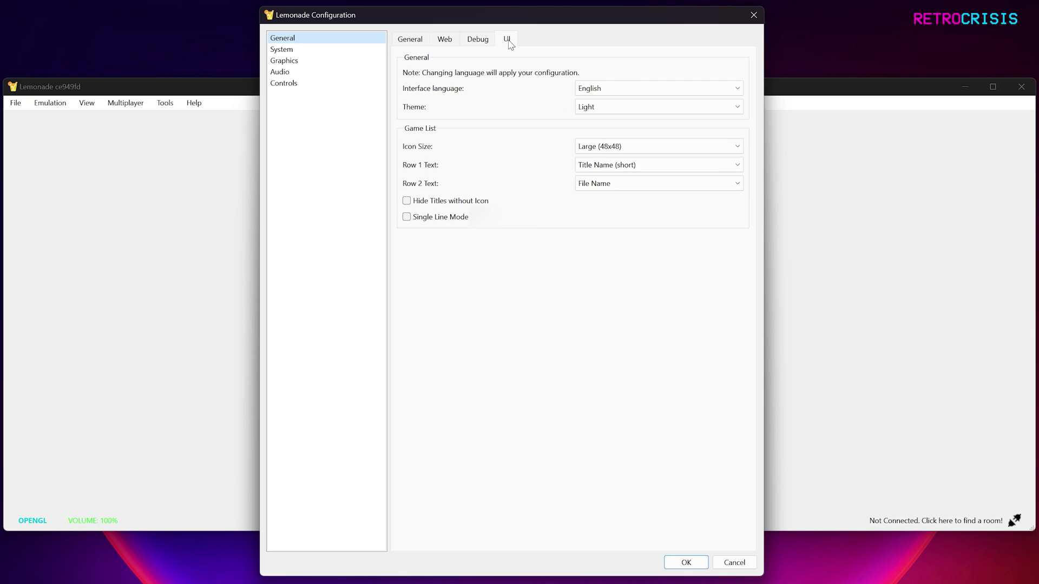
{"action": "left_click", "coordinate": [638, 108]}
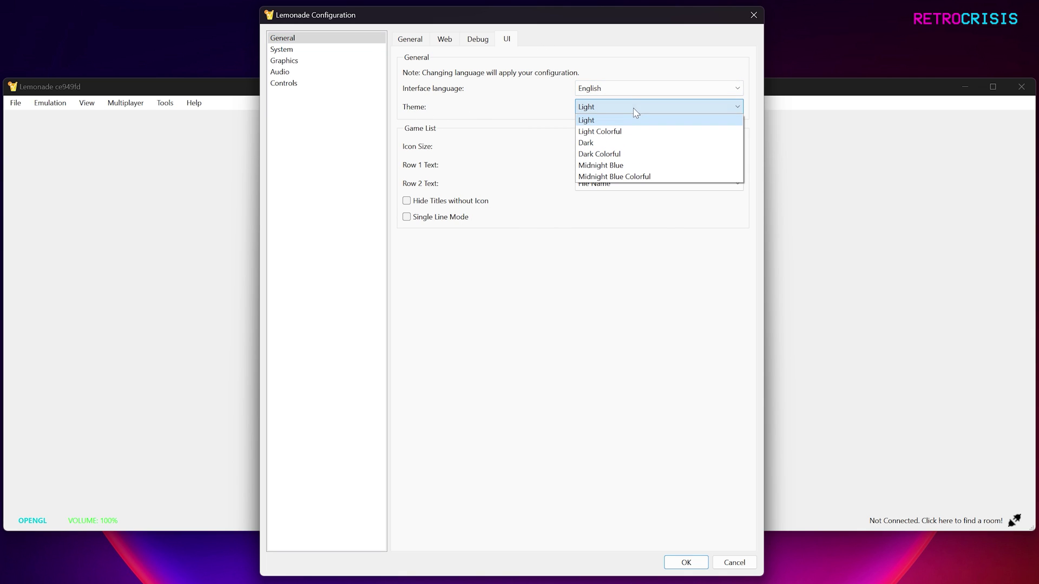
{"action": "left_click", "coordinate": [617, 145]}
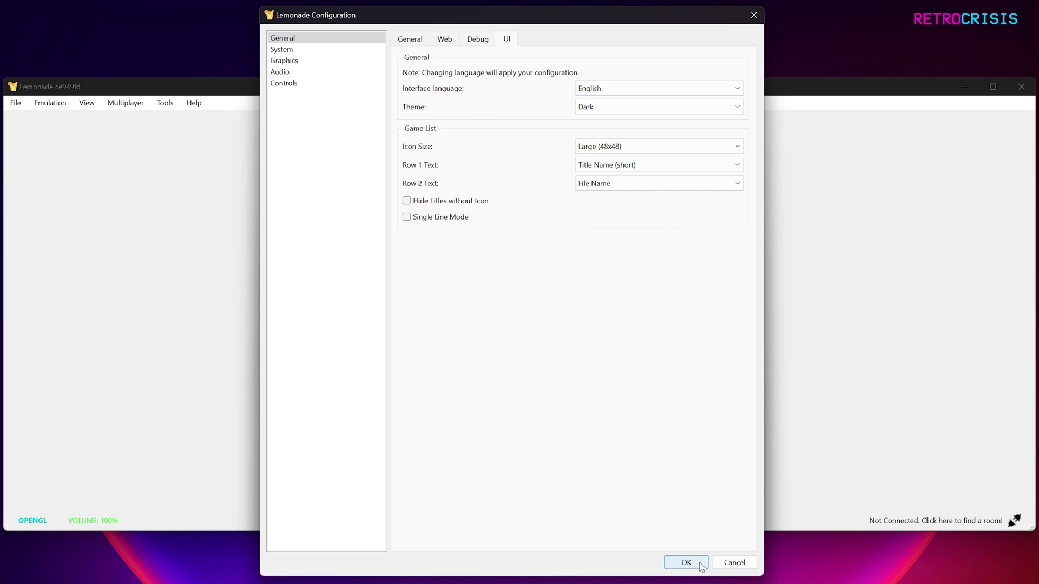
{"action": "left_click", "coordinate": [700, 565]}
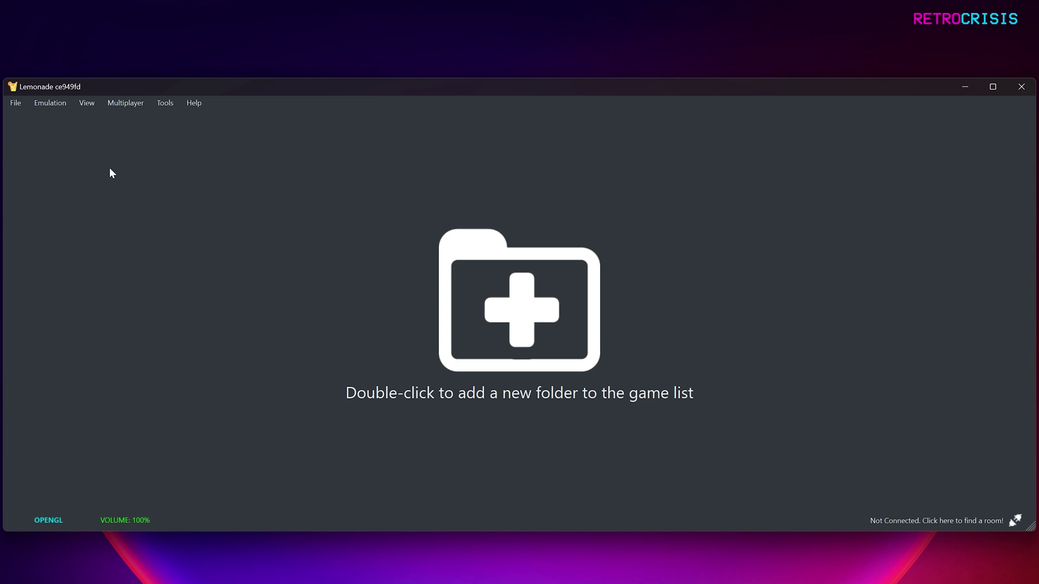
In the system configuration, set the username to RC and the country to United Kingdom
{"action": "left_click", "coordinate": [50, 103]}
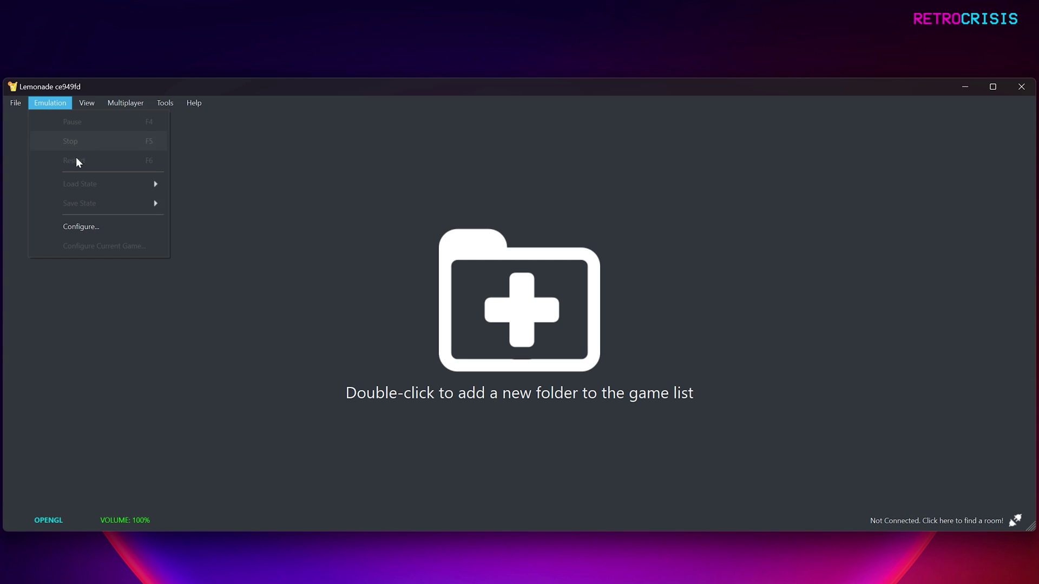
{"action": "left_click", "coordinate": [104, 223]}
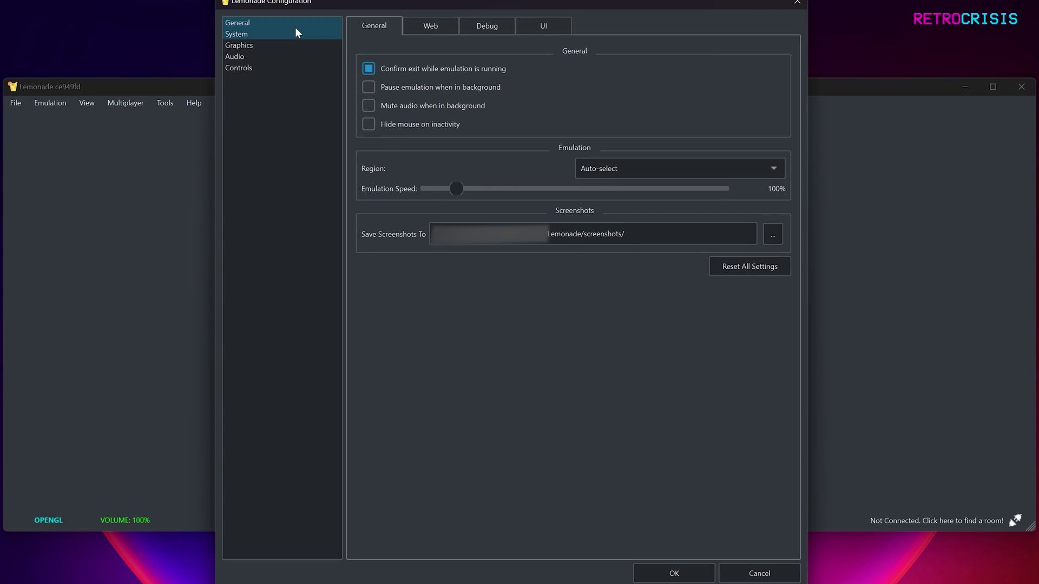
{"action": "left_click", "coordinate": [295, 32]}
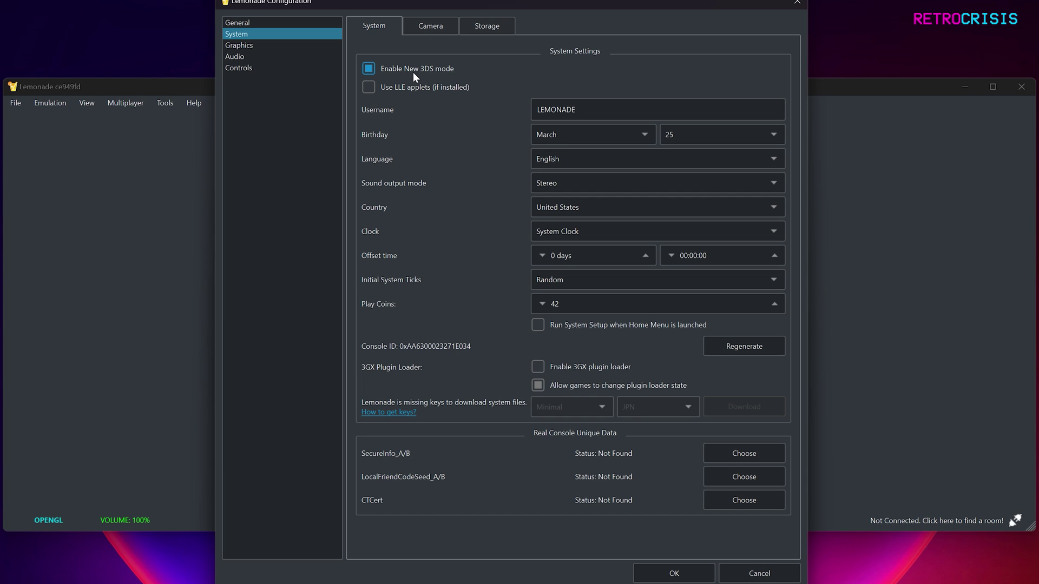
{"action": "double_click", "coordinate": [527, 110]}
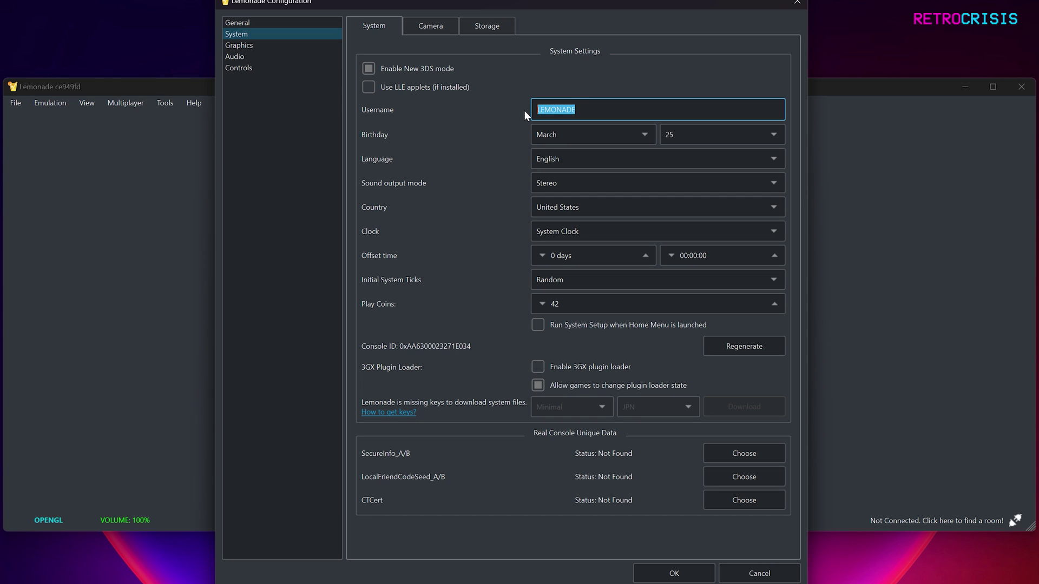
{"action": "type", "text": "RC"}
{"action": "scroll", "coordinate": [654, 208], "scroll_direction": "up", "scroll_amount": 1}
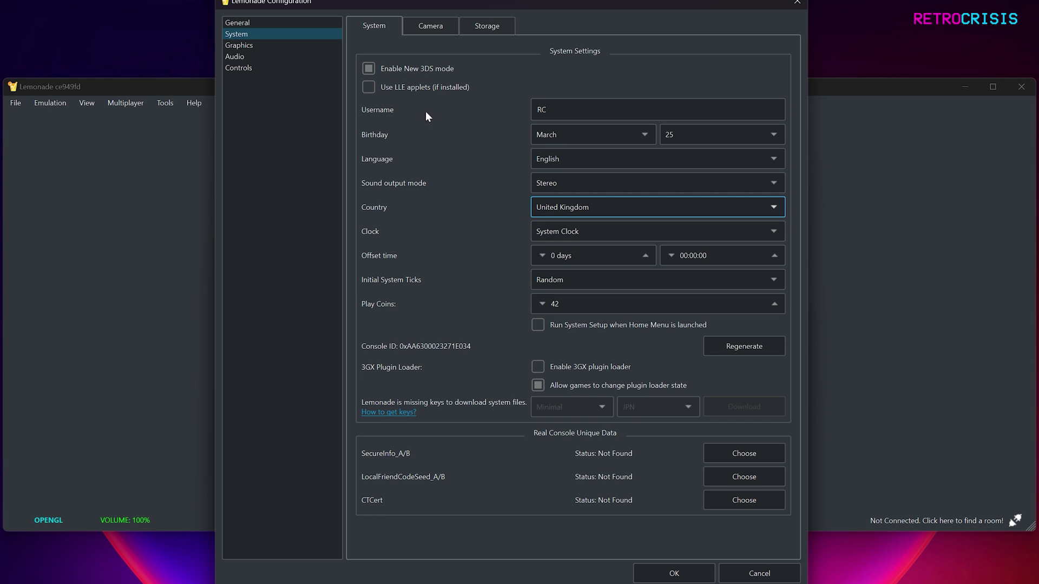
Examine the available internal resolution and texture filter options in the graphics enhancements
{"action": "left_click", "coordinate": [269, 49]}
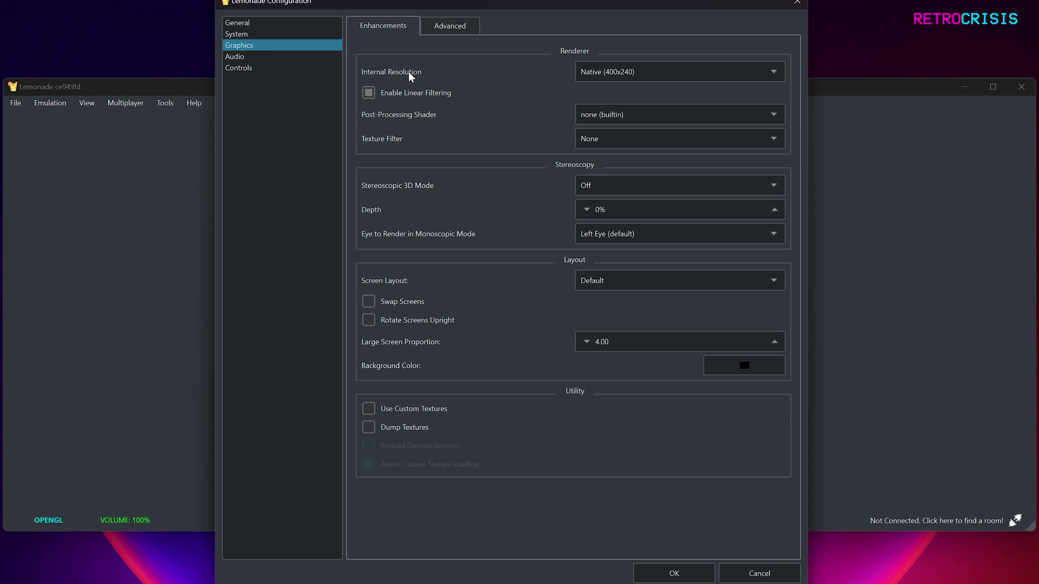
{"action": "left_click", "coordinate": [667, 78]}
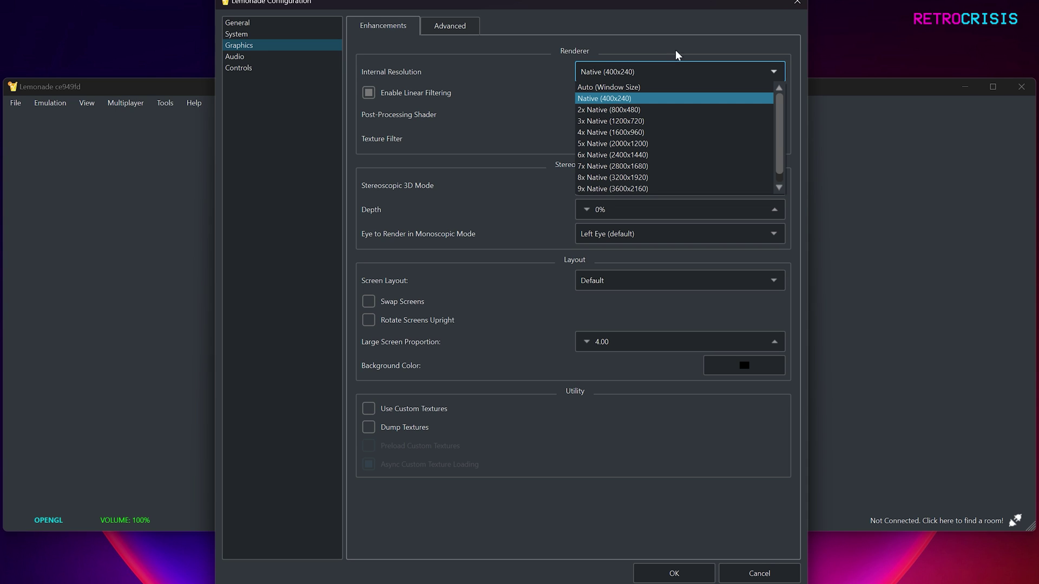
{"action": "scroll", "coordinate": [780, 103], "scroll_direction": "down", "scroll_amount": 1}
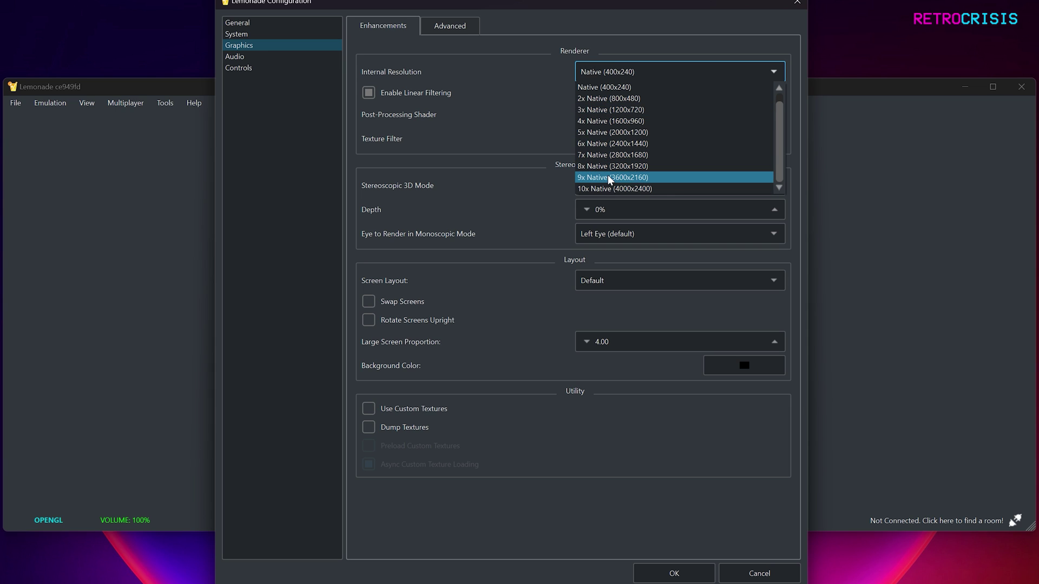
{"action": "left_click", "coordinate": [443, 147]}
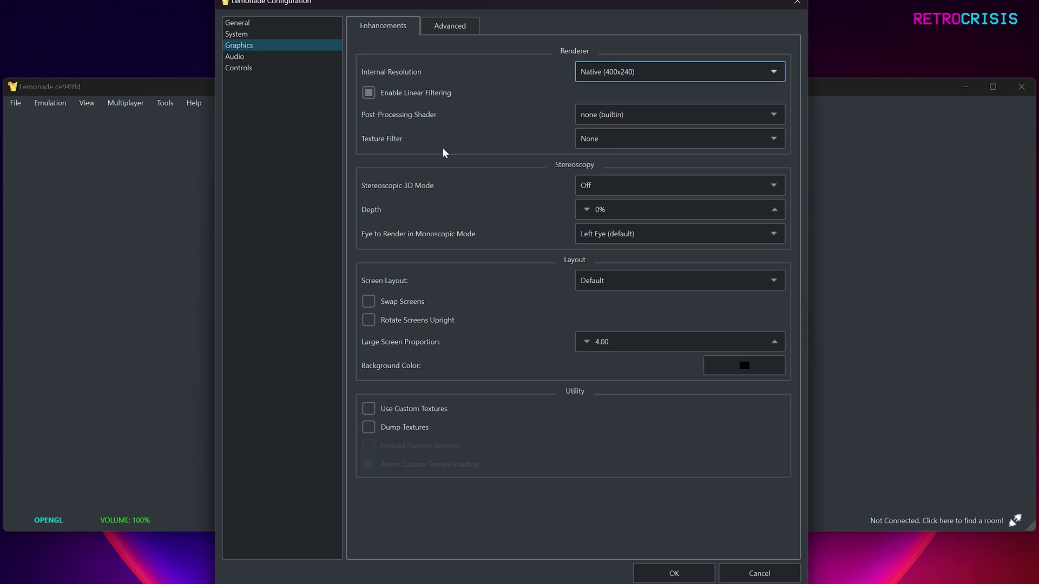
{"action": "left_click", "coordinate": [622, 141]}
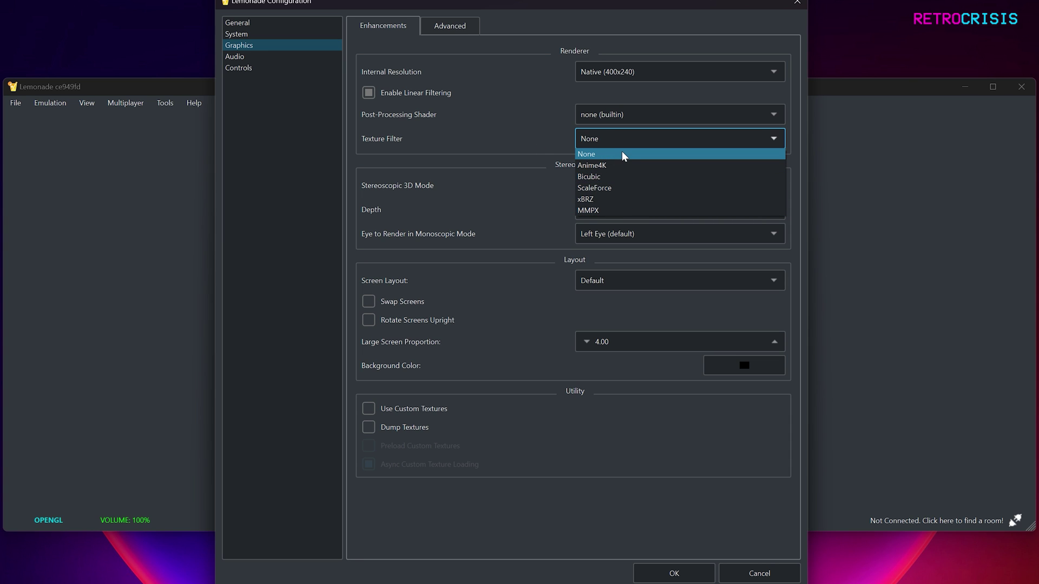
{"action": "left_click", "coordinate": [622, 154]}
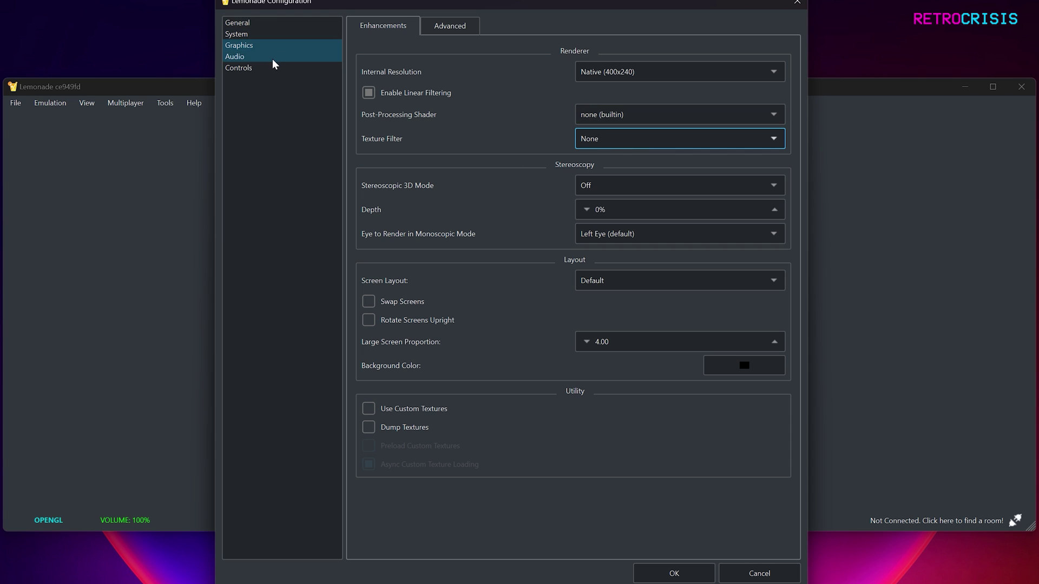
Set the graphics API to Vulkan with the NVIDIA GeForce RTX 2060 as the physical device
{"action": "left_click", "coordinate": [447, 27]}
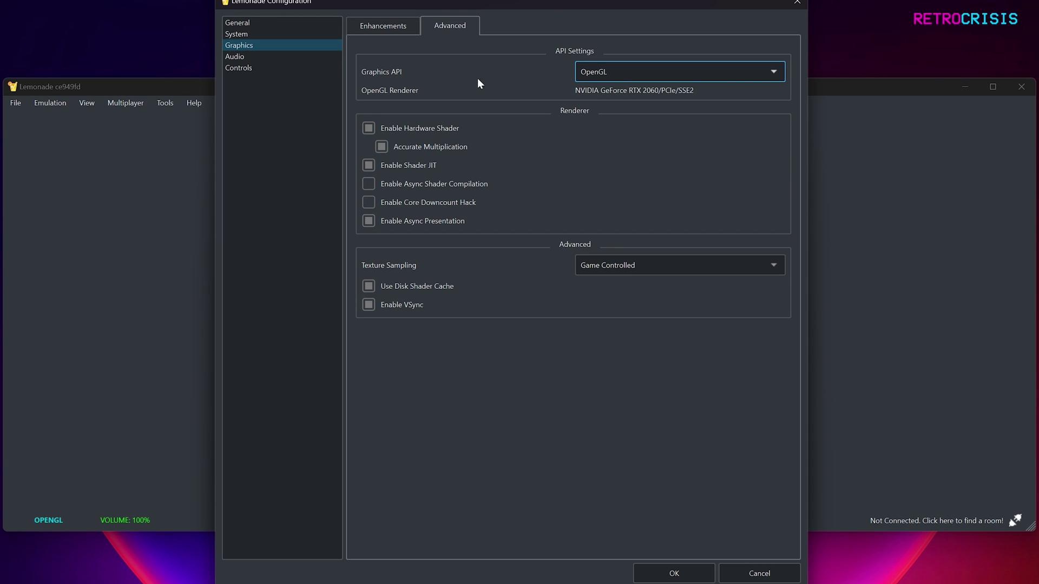
{"action": "left_click", "coordinate": [628, 71]}
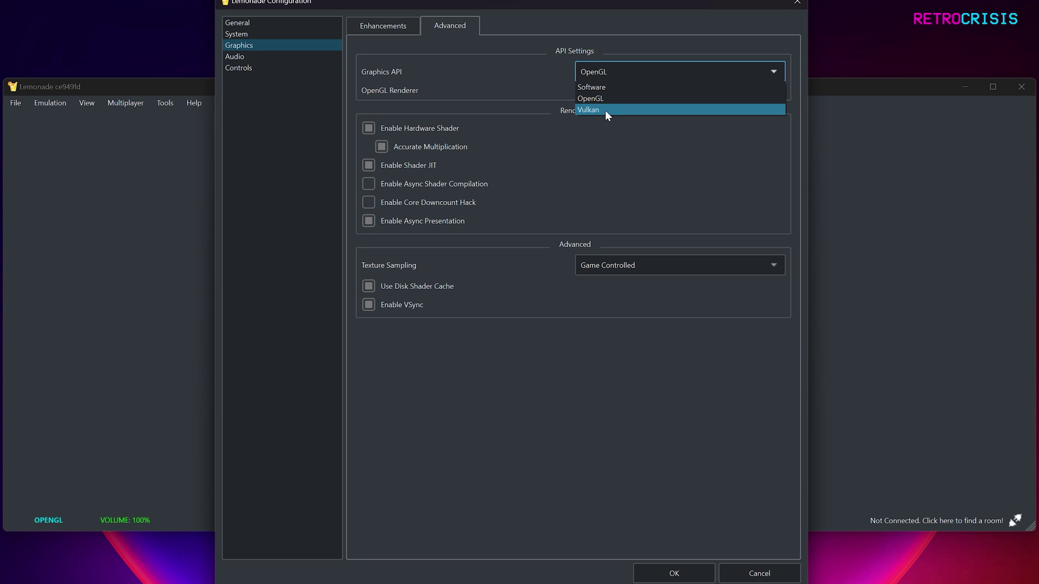
{"action": "left_click", "coordinate": [605, 110]}
{"action": "left_click", "coordinate": [699, 101]}
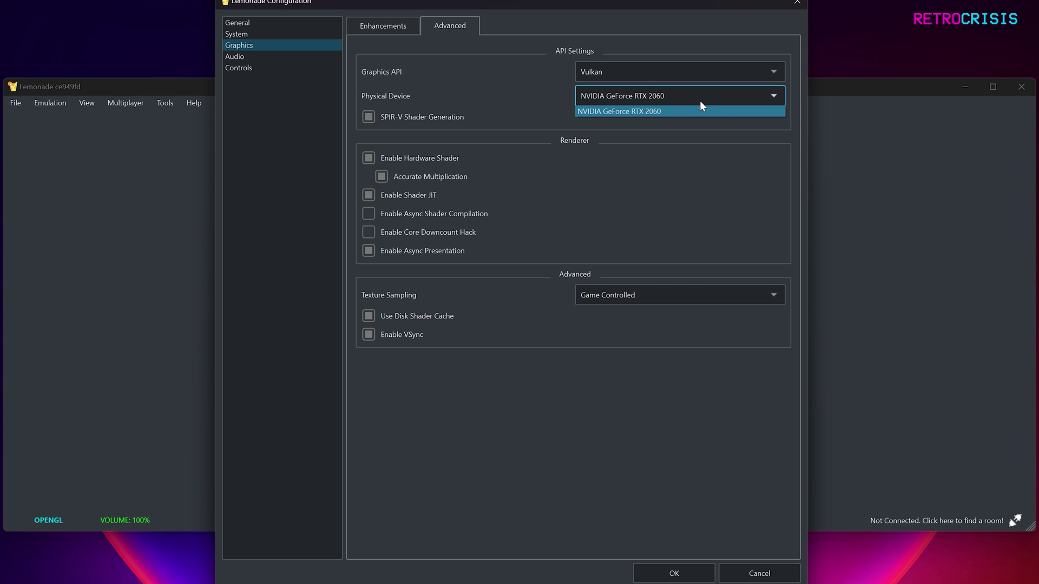
{"action": "left_click", "coordinate": [674, 112]}
Auto-map the connected controller to the emulator's input controls and save the configuration
{"action": "left_click", "coordinate": [261, 67]}
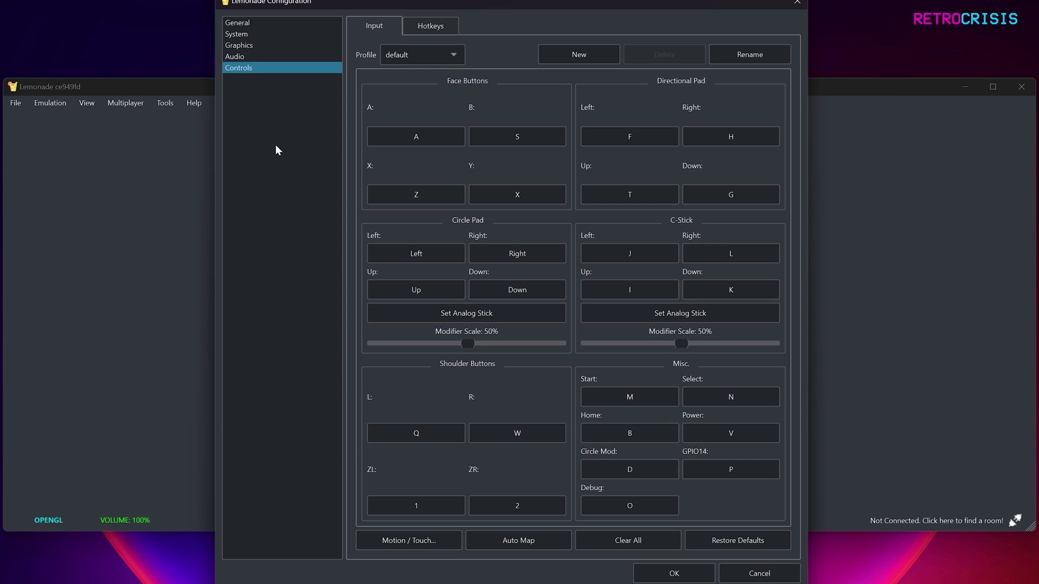
{"action": "left_click", "coordinate": [537, 545]}
{"action": "left_click", "coordinate": [452, 302]}
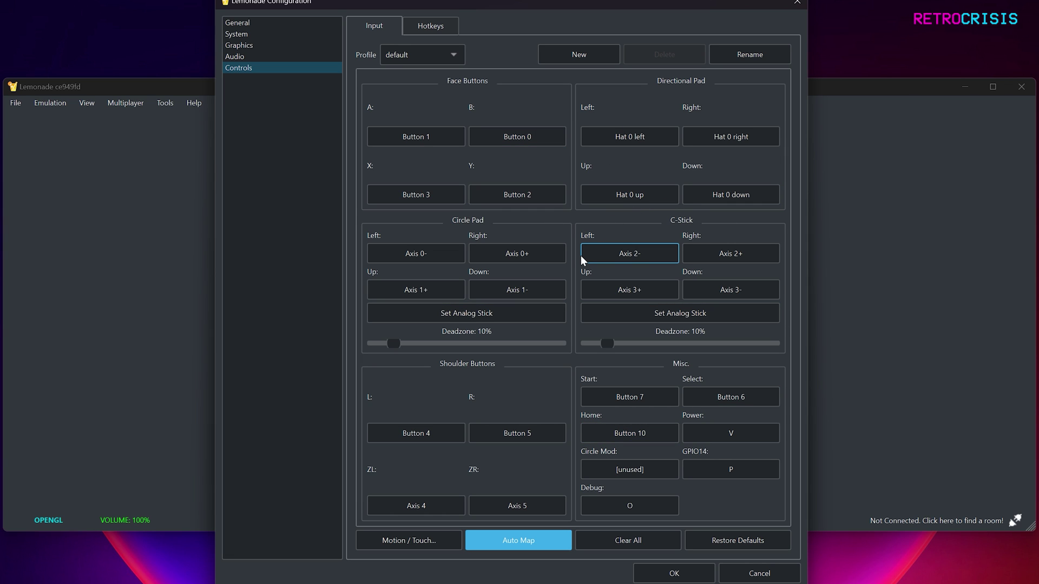
{"action": "left_click", "coordinate": [670, 579]}
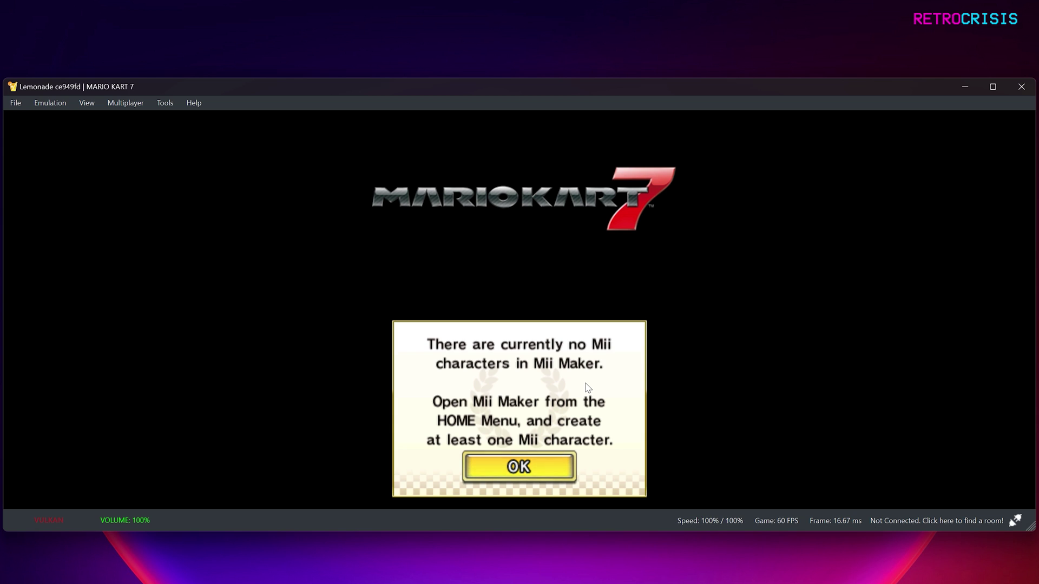
Dismiss the missing Mii character notice in Mario Kart 7 and maximize the emulator window
{"action": "left_click", "coordinate": [508, 469]}
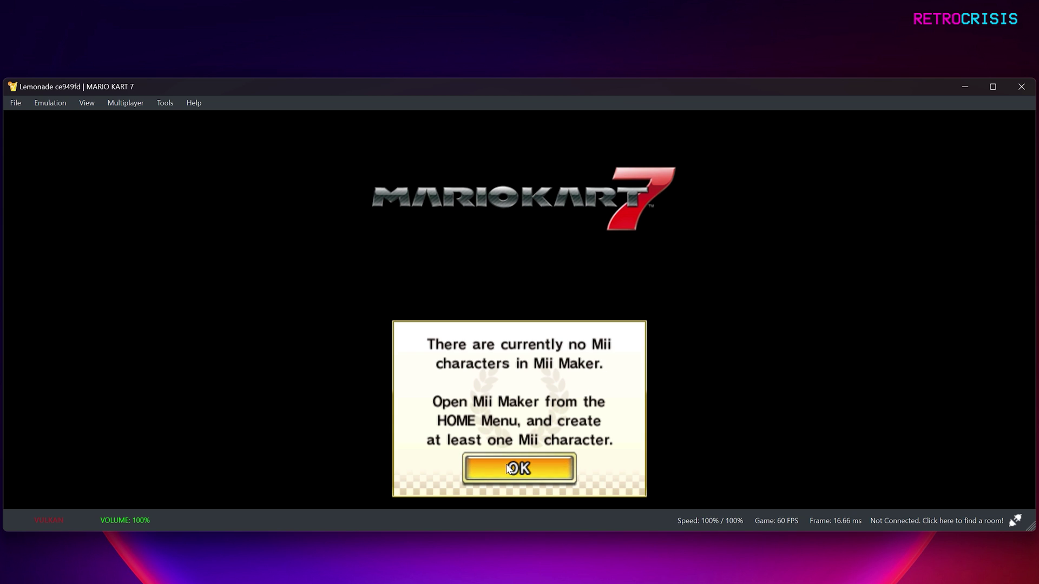
{"action": "left_click", "coordinate": [508, 469]}
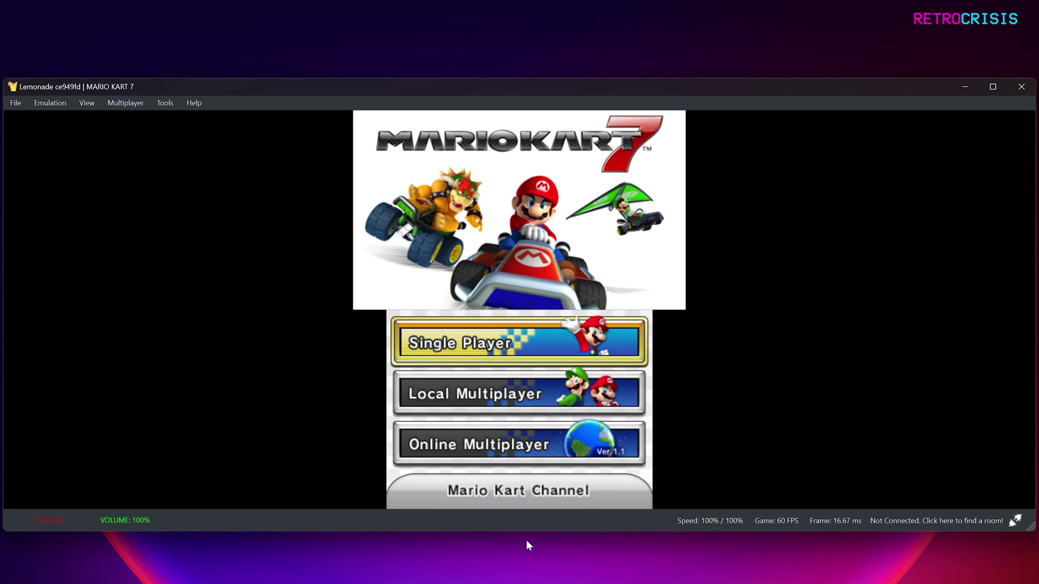
{"action": "left_click", "coordinate": [992, 87]}
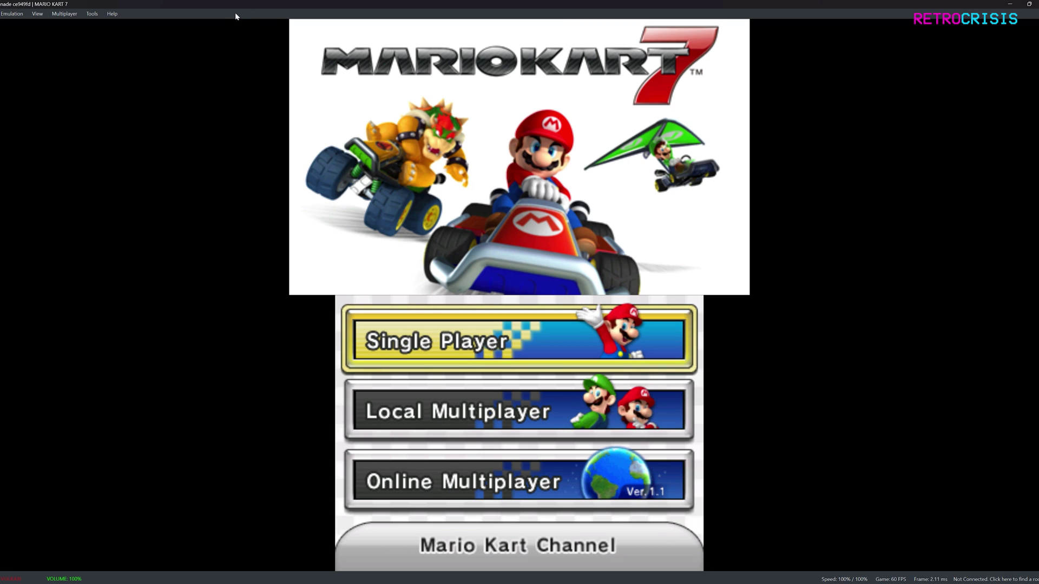
Switch the running game to fullscreen and return it to the windowed view
{"action": "left_click", "coordinate": [37, 13]}
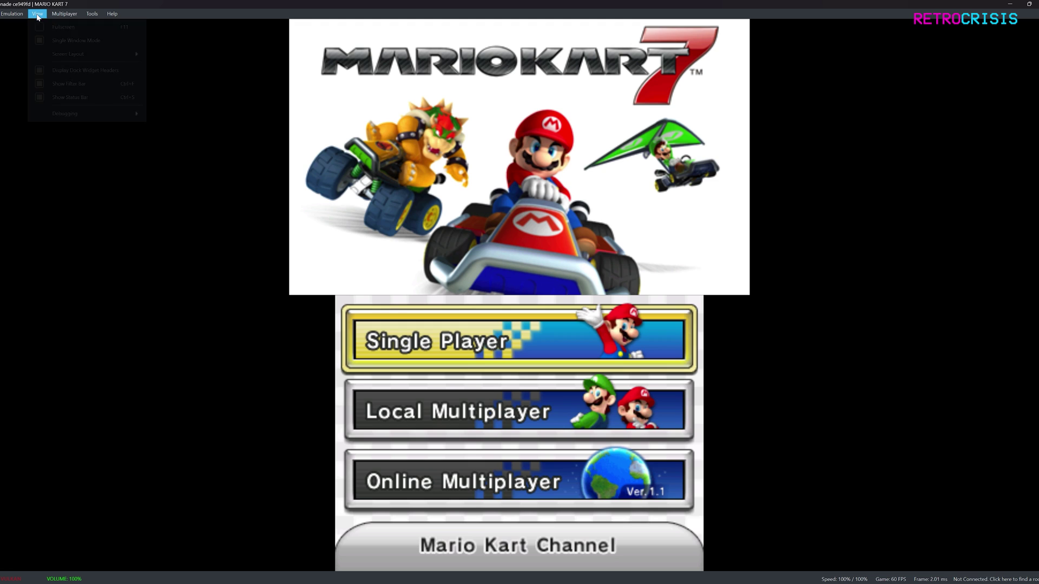
{"action": "left_click", "coordinate": [246, 12]}
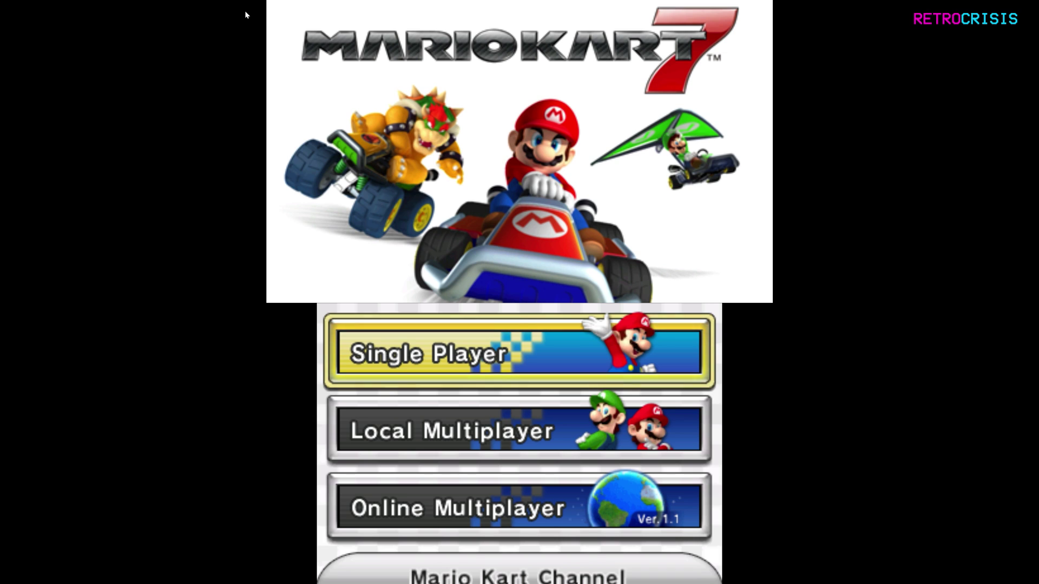
{"action": "key", "text": "F11"}
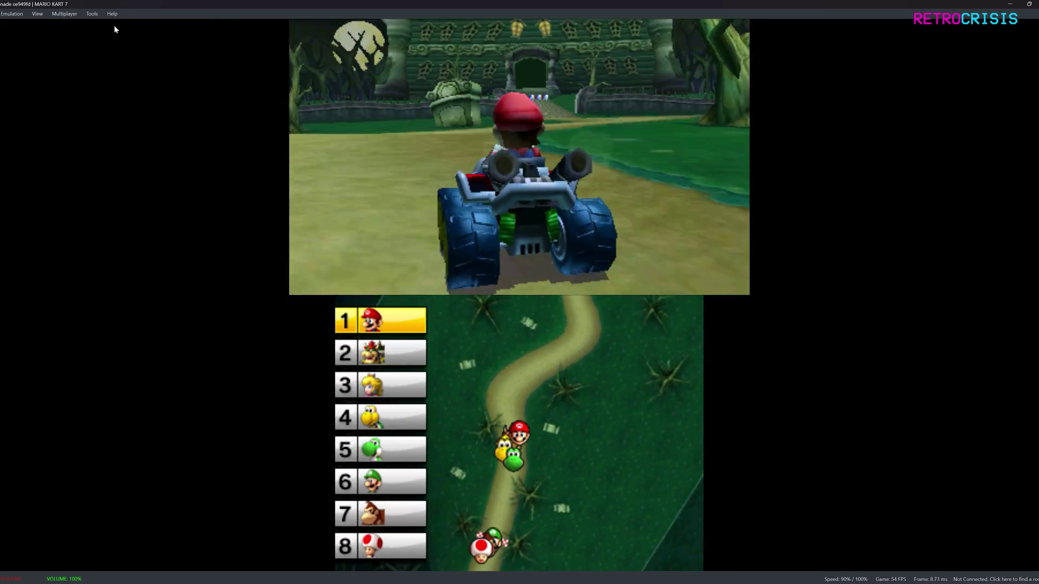
Set the emulator's screen layout to Single Screen while the race is running
{"action": "left_click", "coordinate": [36, 14]}
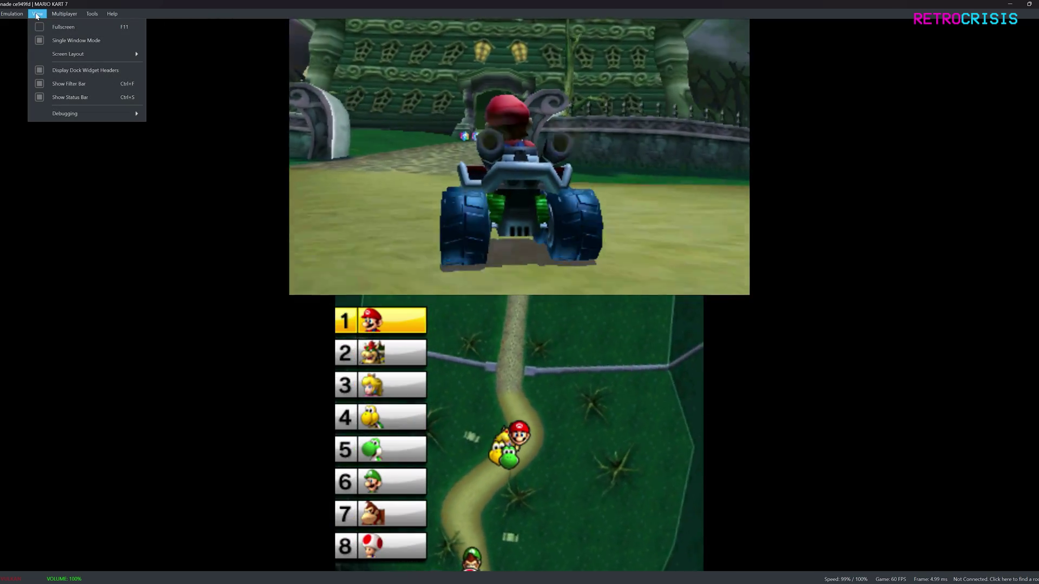
{"action": "mouse_move", "coordinate": [80, 53]}
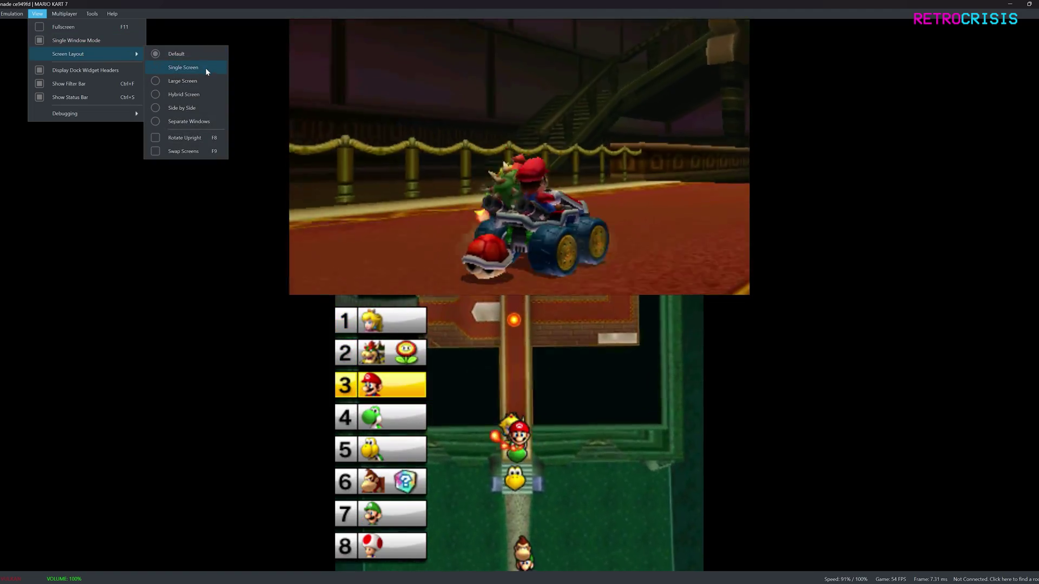
{"action": "left_click", "coordinate": [203, 69]}
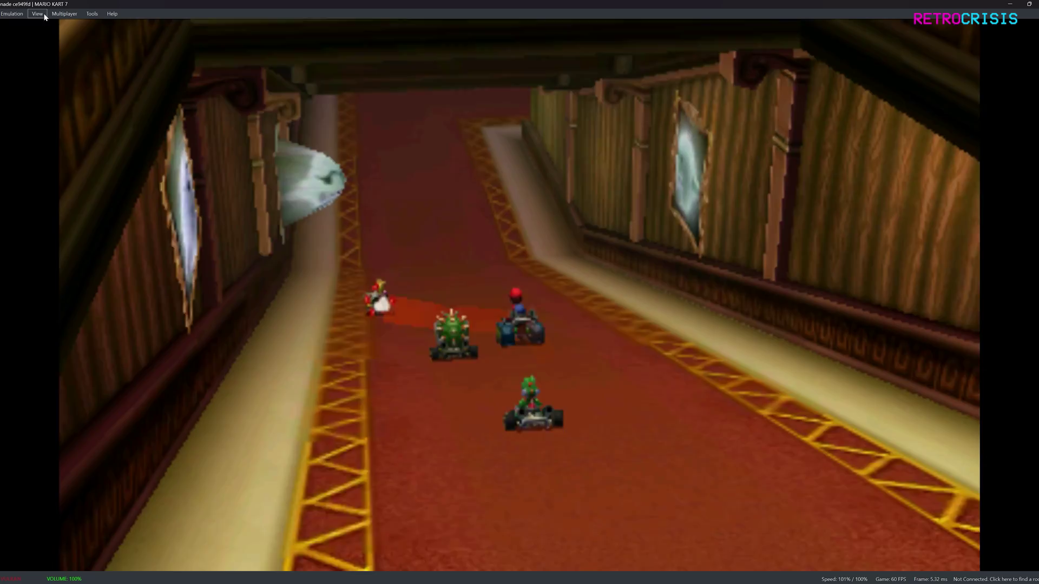
Change the screen layout to Large Screen, with the second display shown small beside the main one
{"action": "left_click", "coordinate": [37, 13]}
{"action": "mouse_move", "coordinate": [63, 50]}
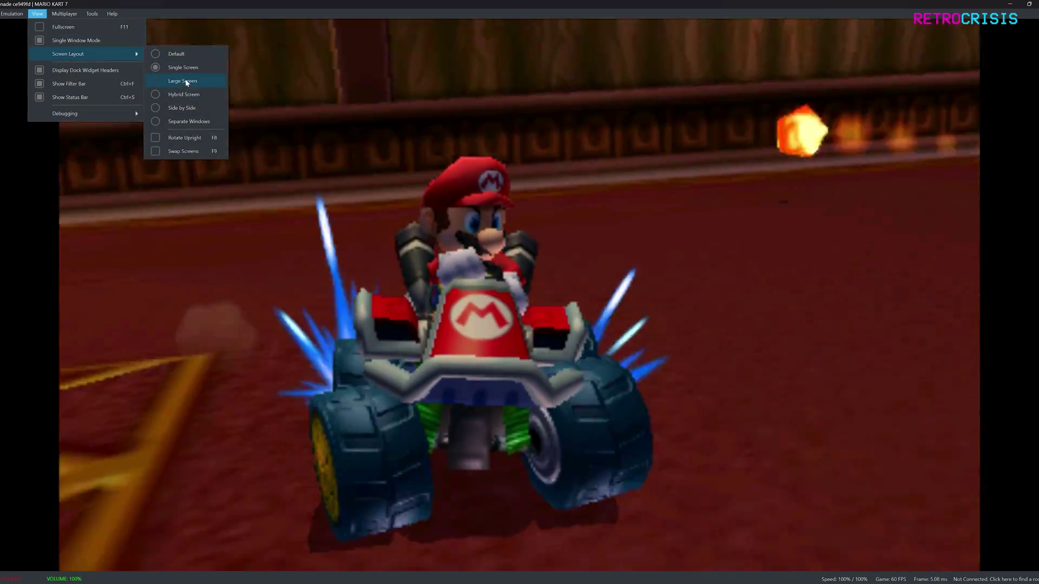
{"action": "left_click", "coordinate": [185, 79]}
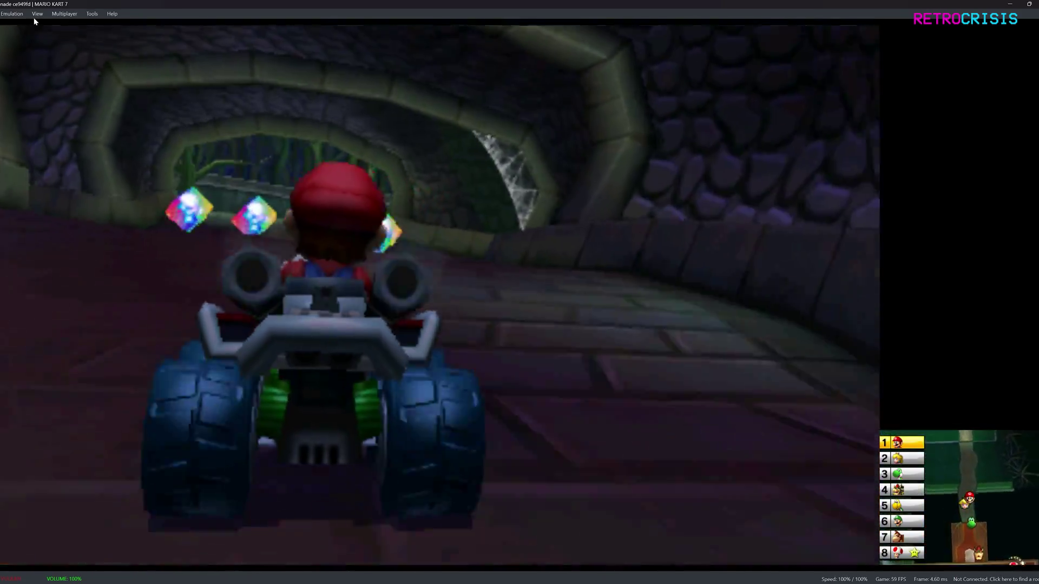
Change the screen layout to Hybrid Screen to combine an enlarged main display with both smaller displays
{"action": "left_click", "coordinate": [35, 15]}
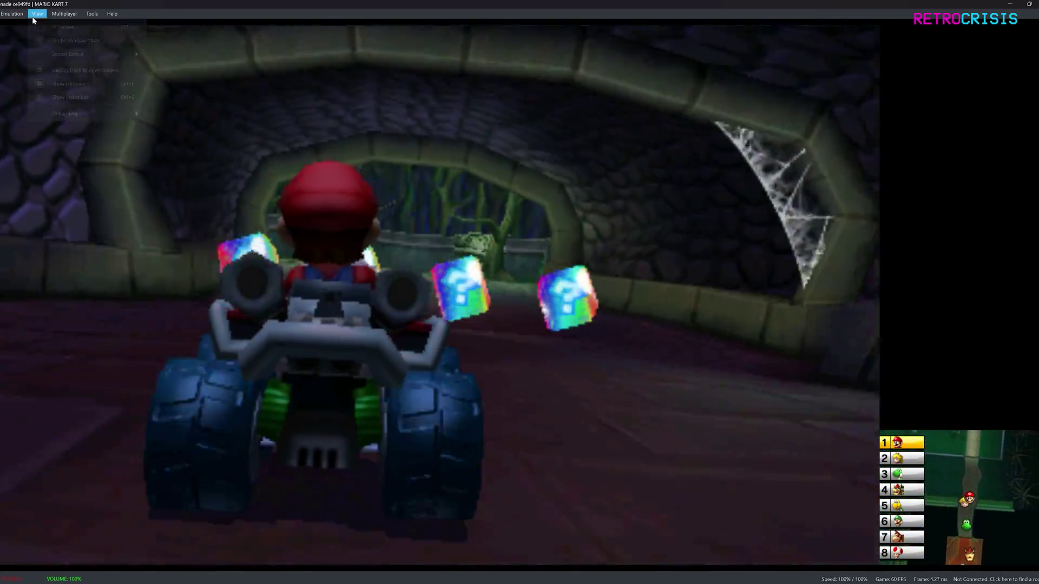
{"action": "mouse_move", "coordinate": [52, 57]}
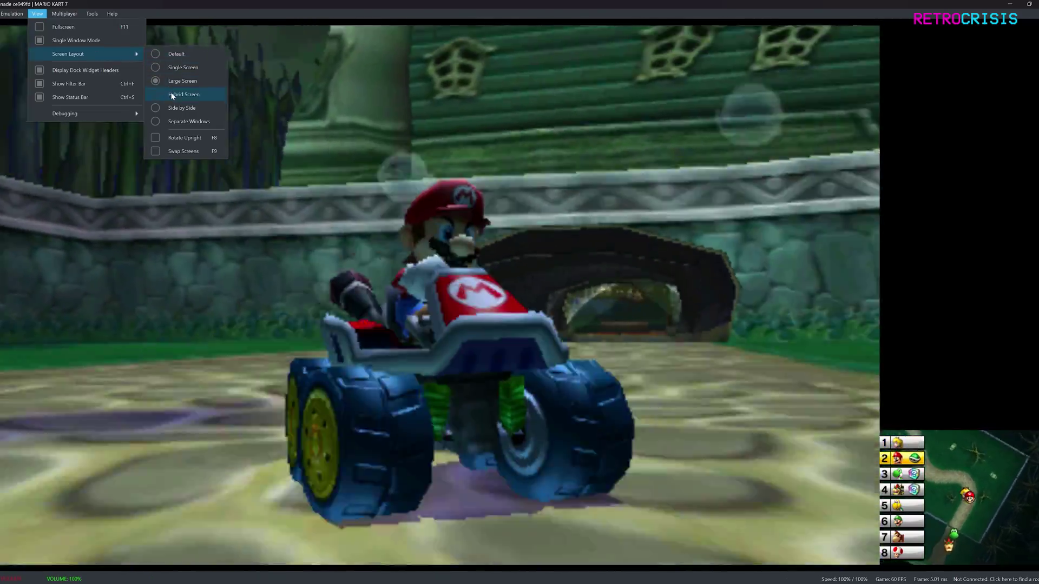
{"action": "left_click", "coordinate": [172, 95]}
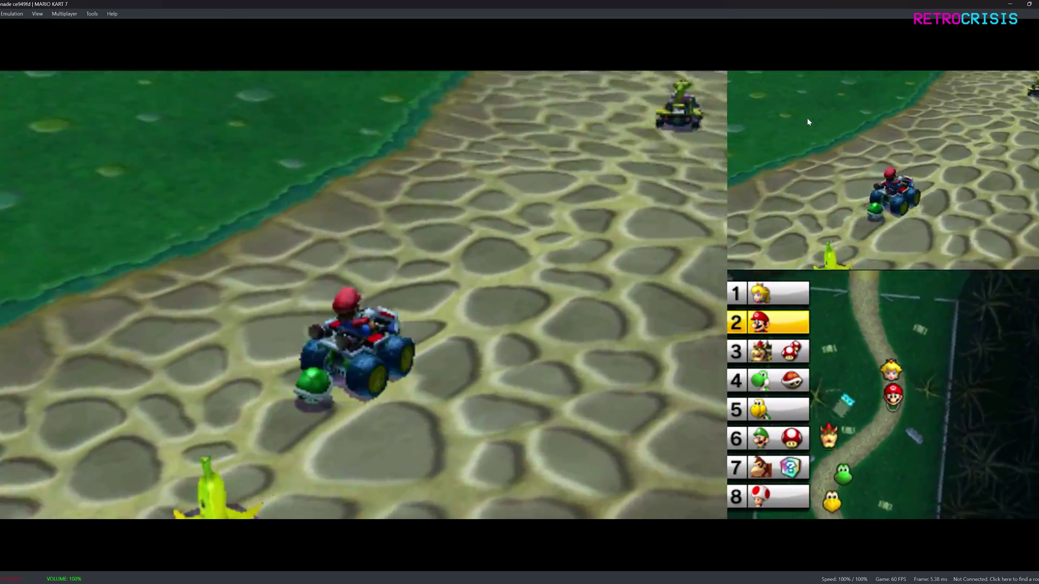
Change the screen layout to Side by Side so both displays sit next to each other
{"action": "left_click", "coordinate": [37, 14]}
{"action": "mouse_move", "coordinate": [96, 54]}
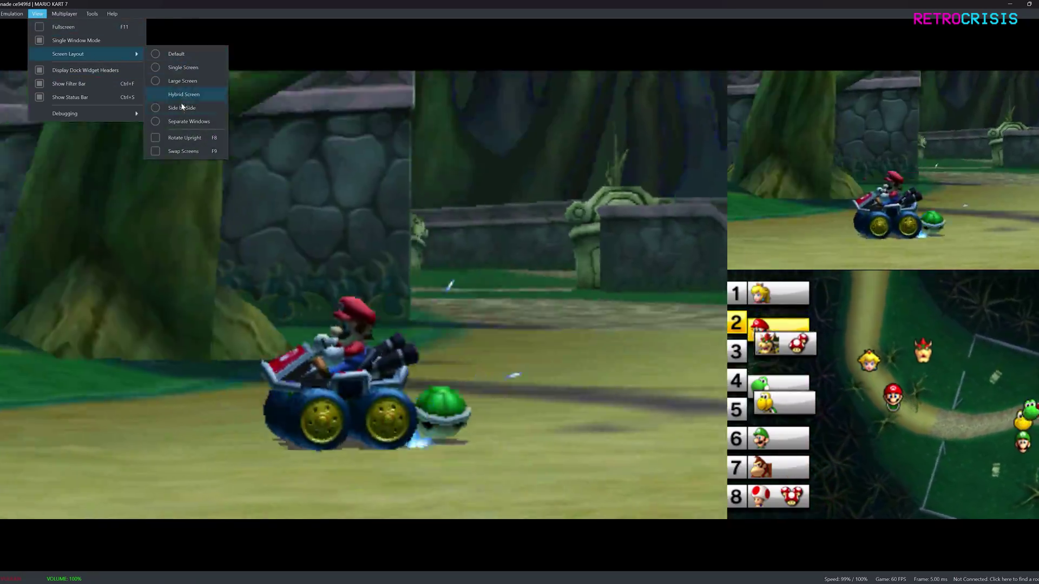
{"action": "left_click", "coordinate": [181, 109]}
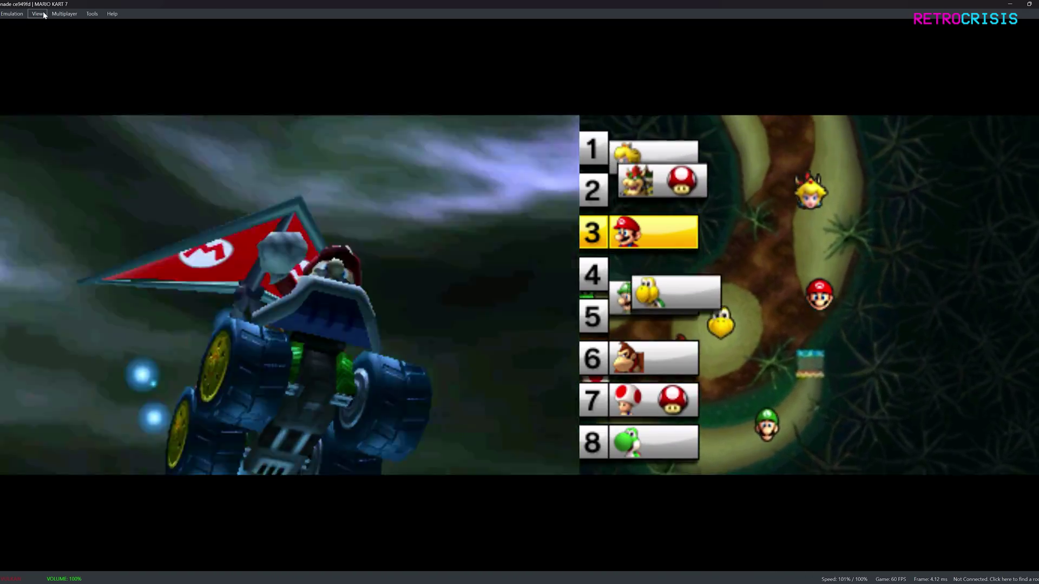
Check the remaining screen layout options, including Separate Windows, without changing the current layout
{"action": "left_click", "coordinate": [43, 14]}
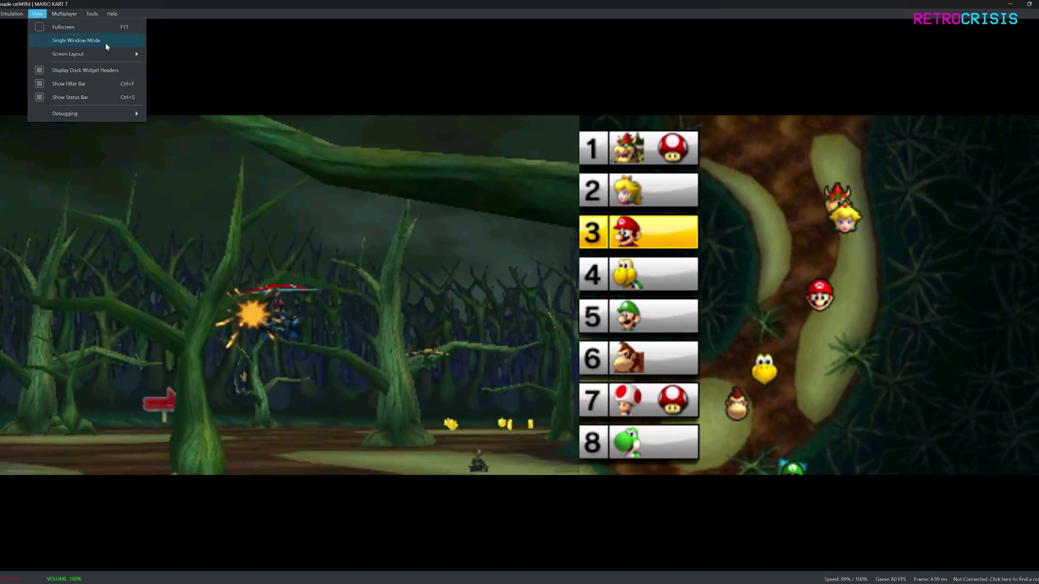
{"action": "mouse_move", "coordinate": [115, 56]}
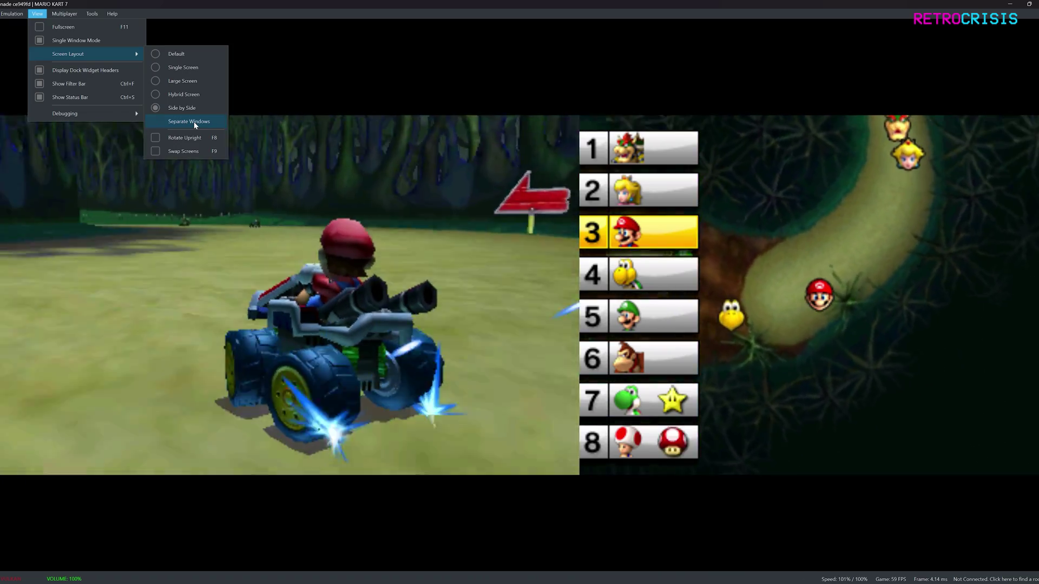
{"action": "key", "text": "Escape"}
{"action": "left_click", "coordinate": [377, 3]}
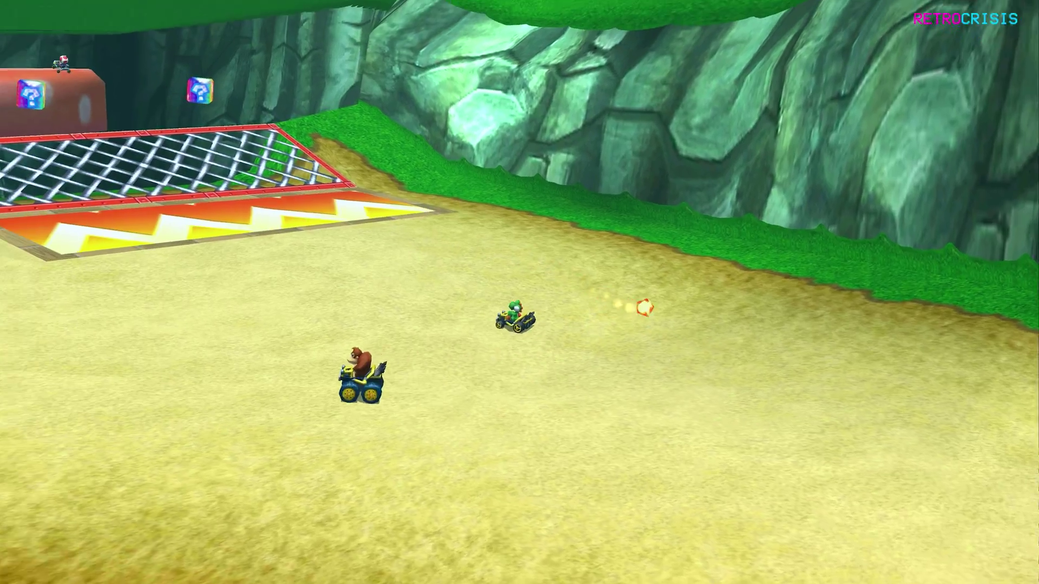